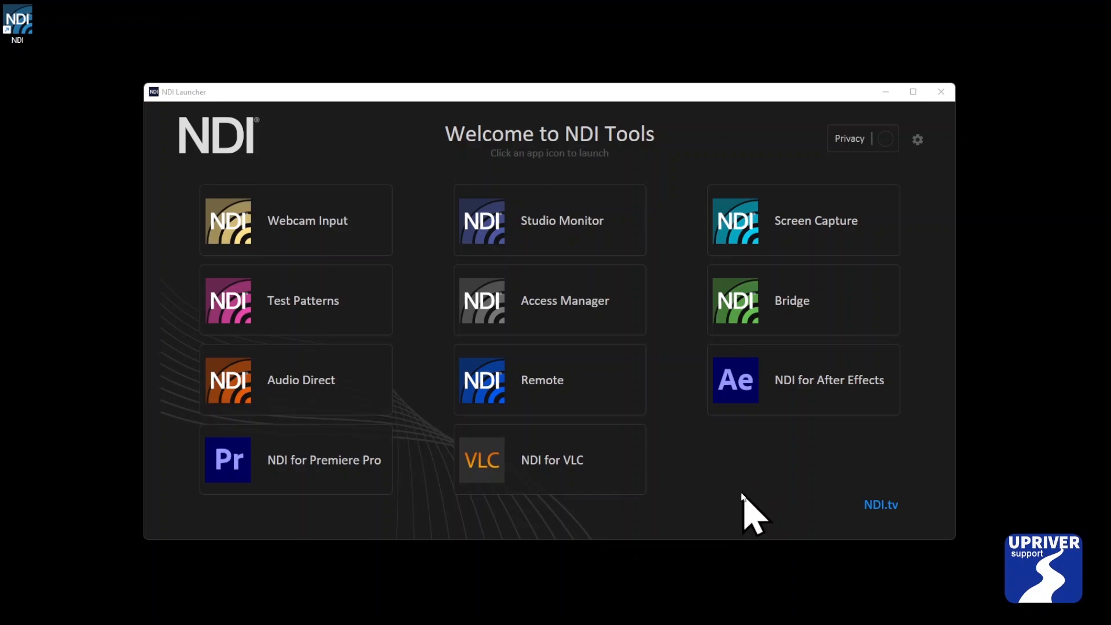
Launch NDI for VLC from the NDI Tools launcher and open the player's preferences.
click(598, 478)
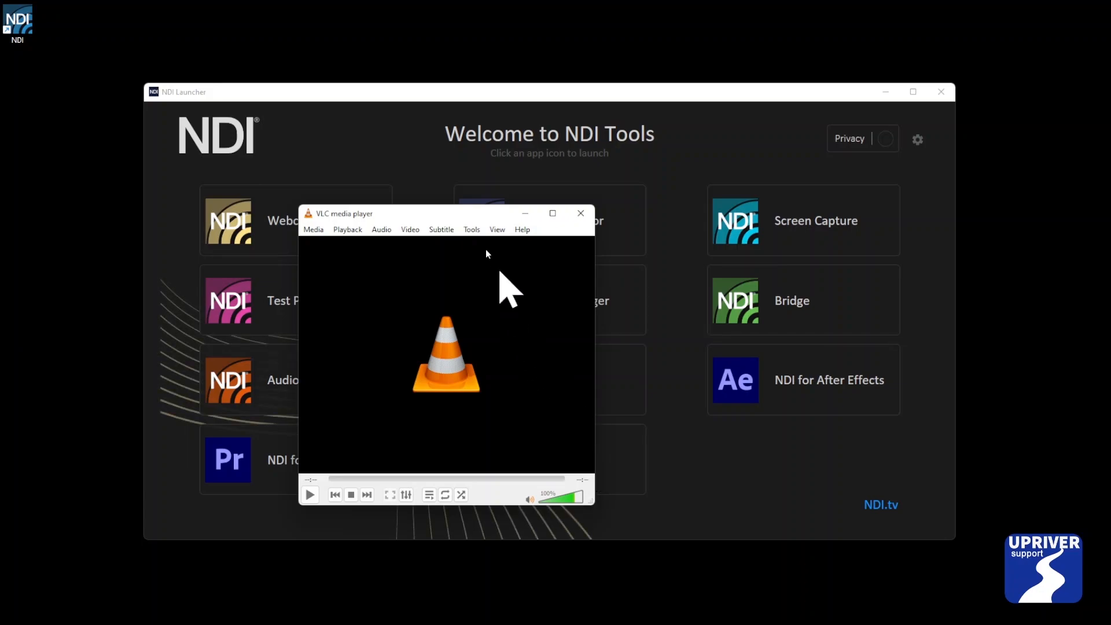
click(473, 229)
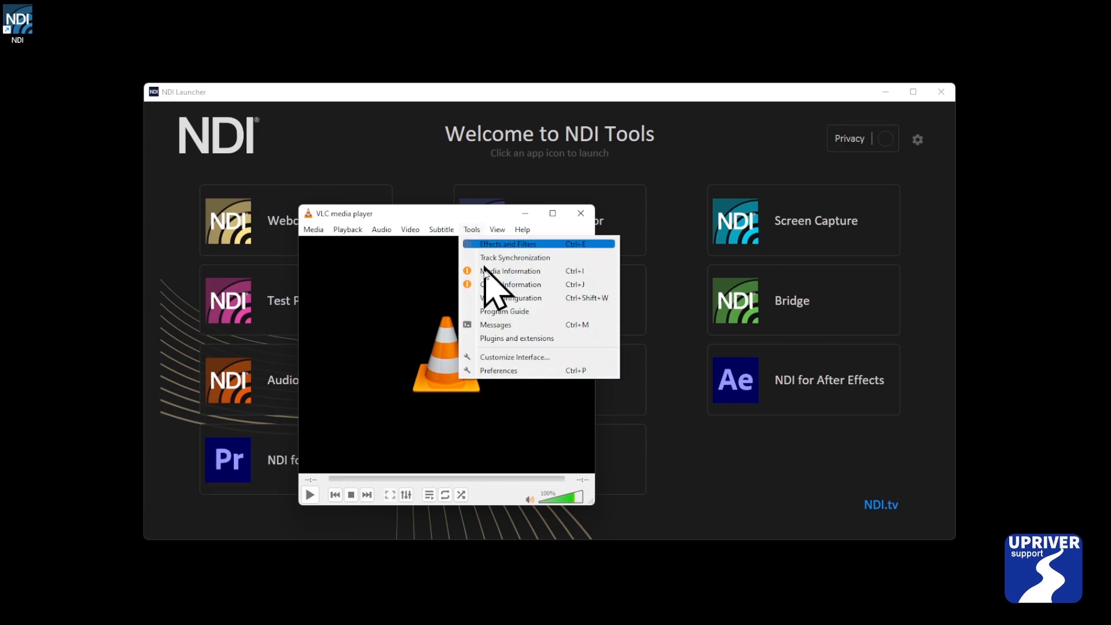
click(485, 372)
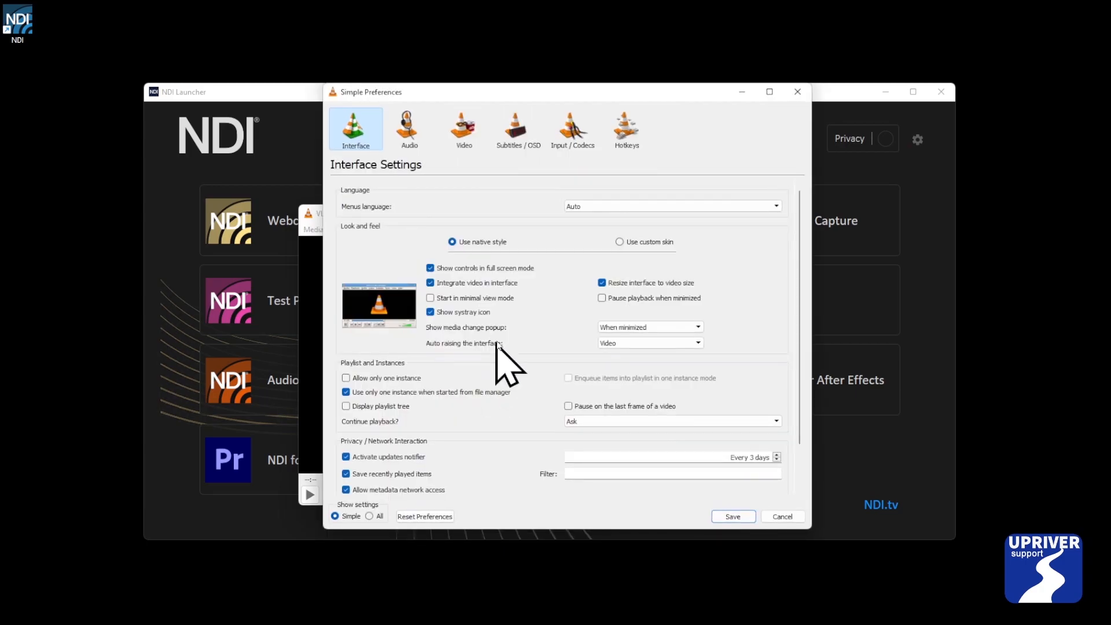
Set the video output to NDI video output.
click(407, 127)
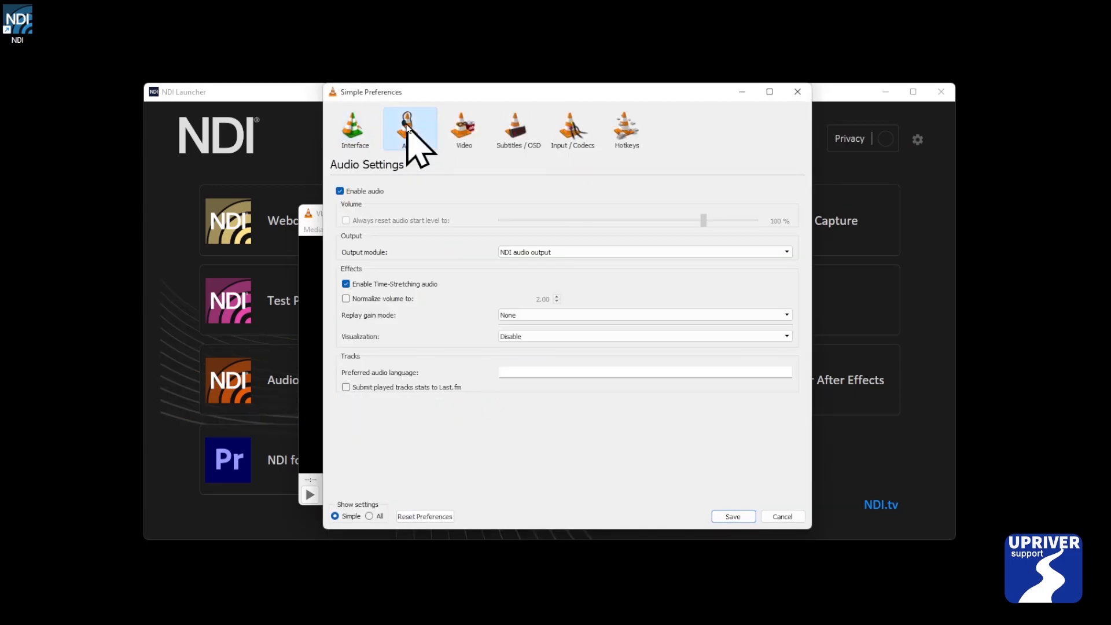
click(466, 131)
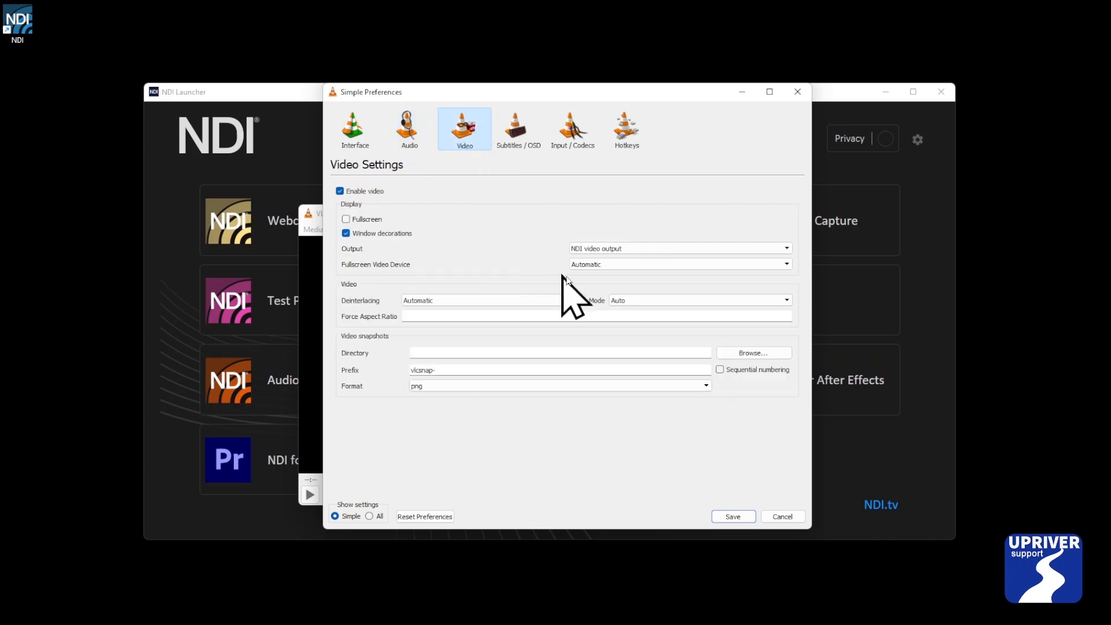
click(620, 248)
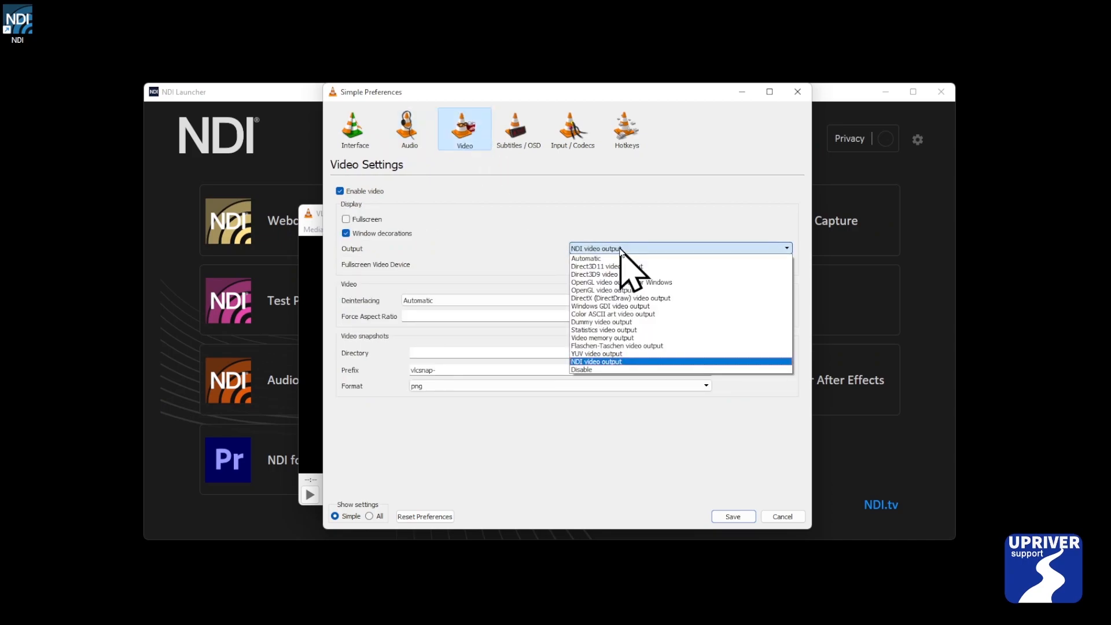
click(608, 361)
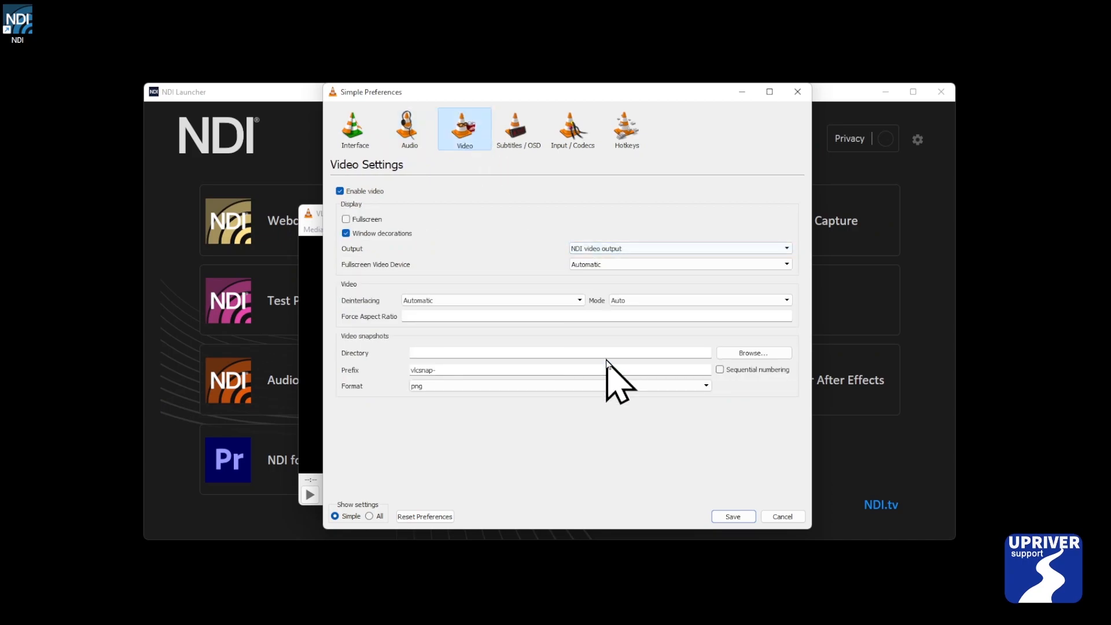
Set the audio output module to NDI audio output and save the preferences.
click(408, 136)
click(524, 252)
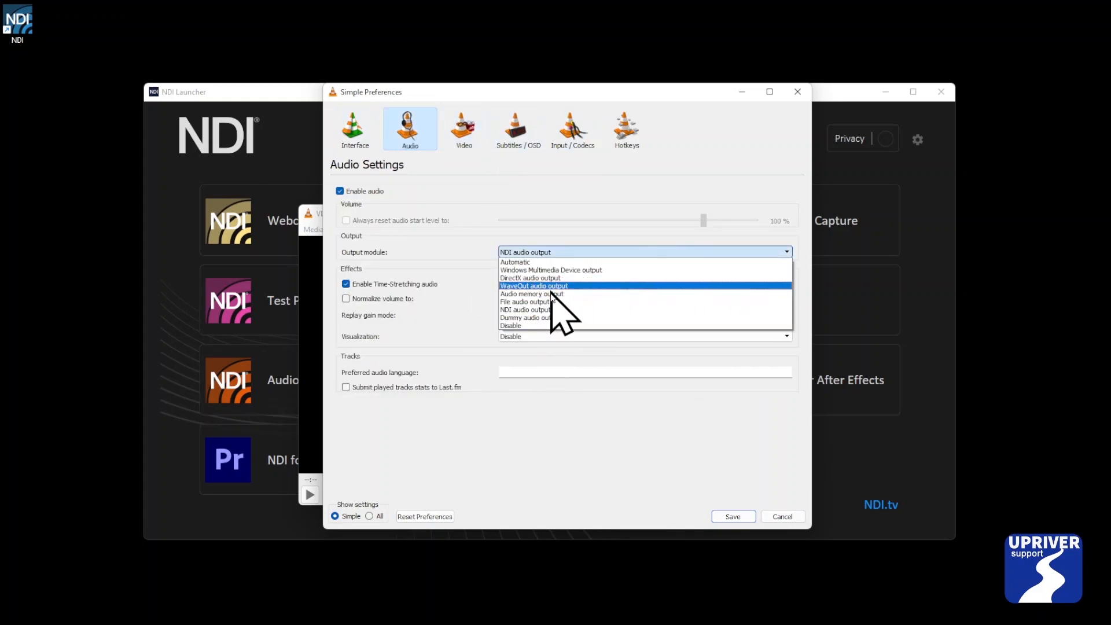
click(546, 311)
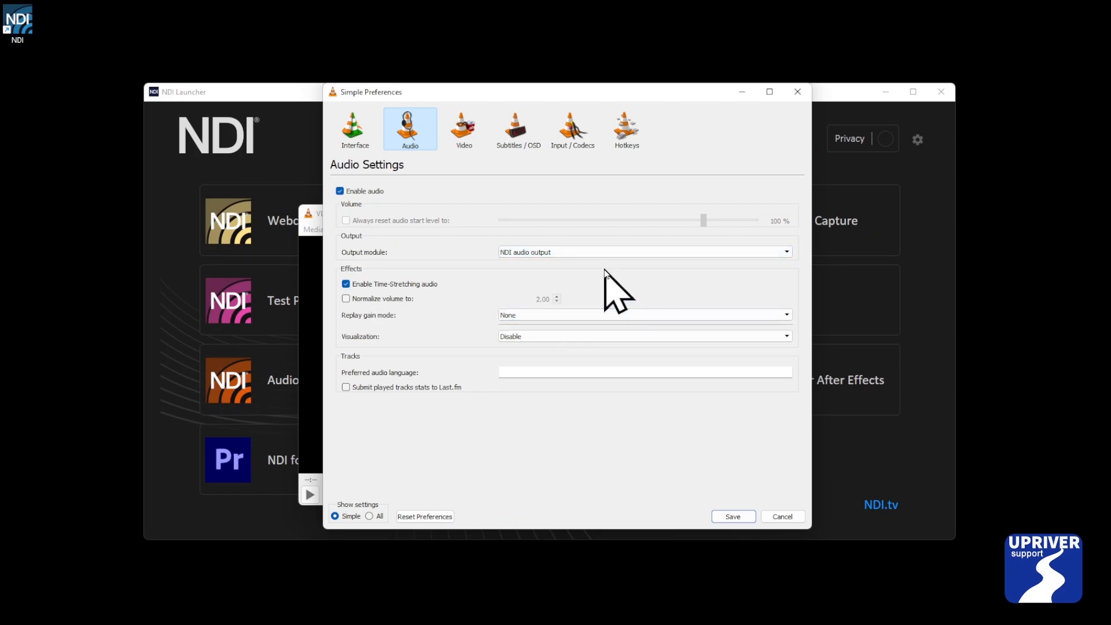
click(732, 518)
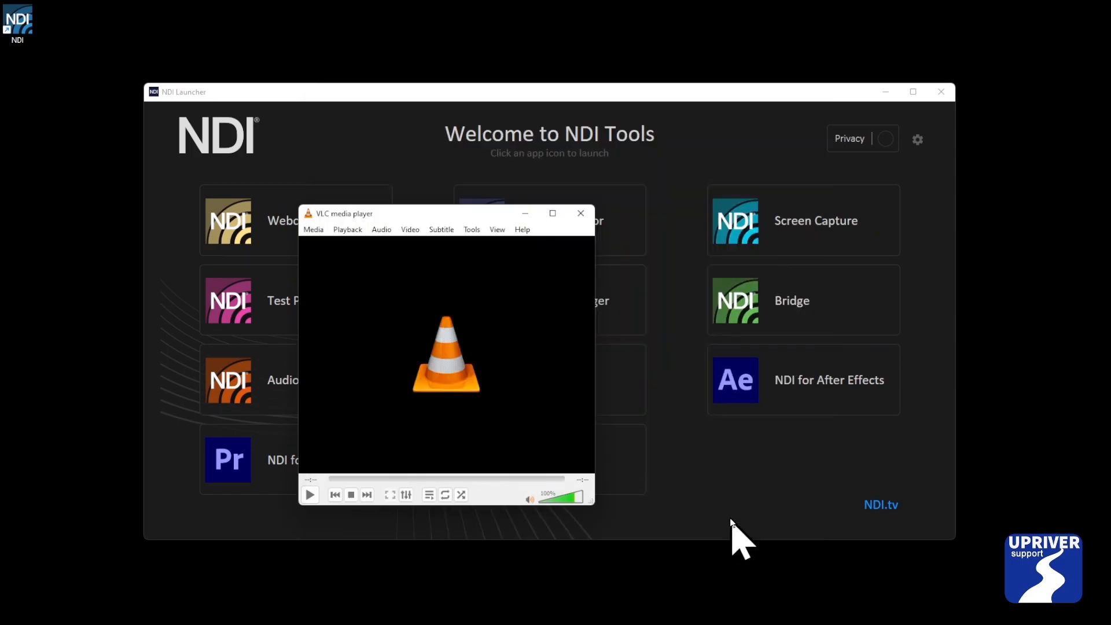
click(315, 232)
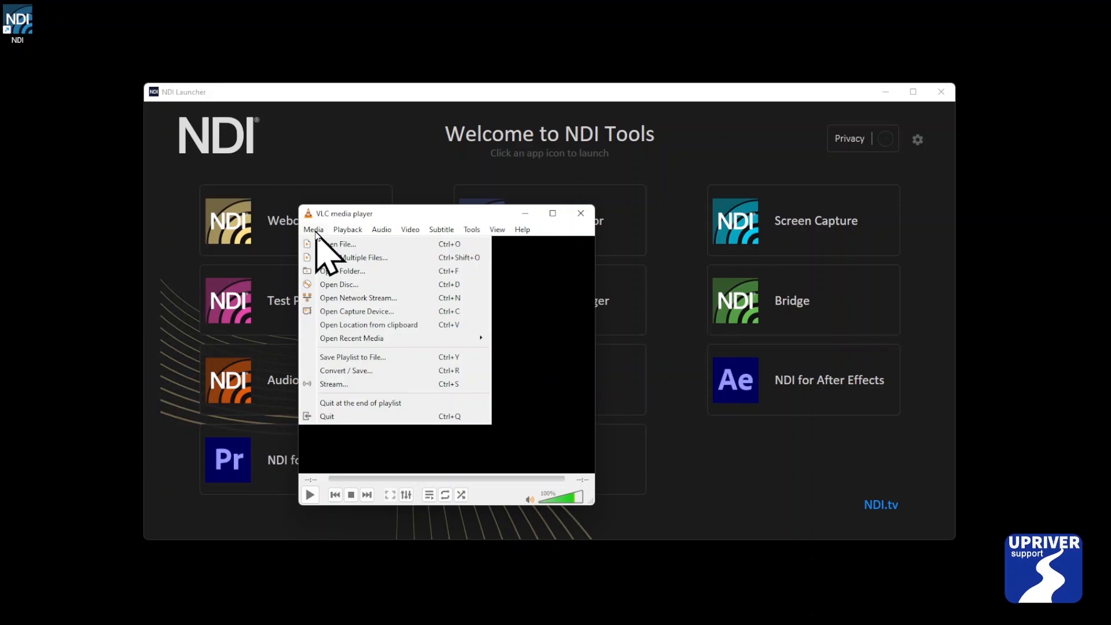
mouse_move(497, 229)
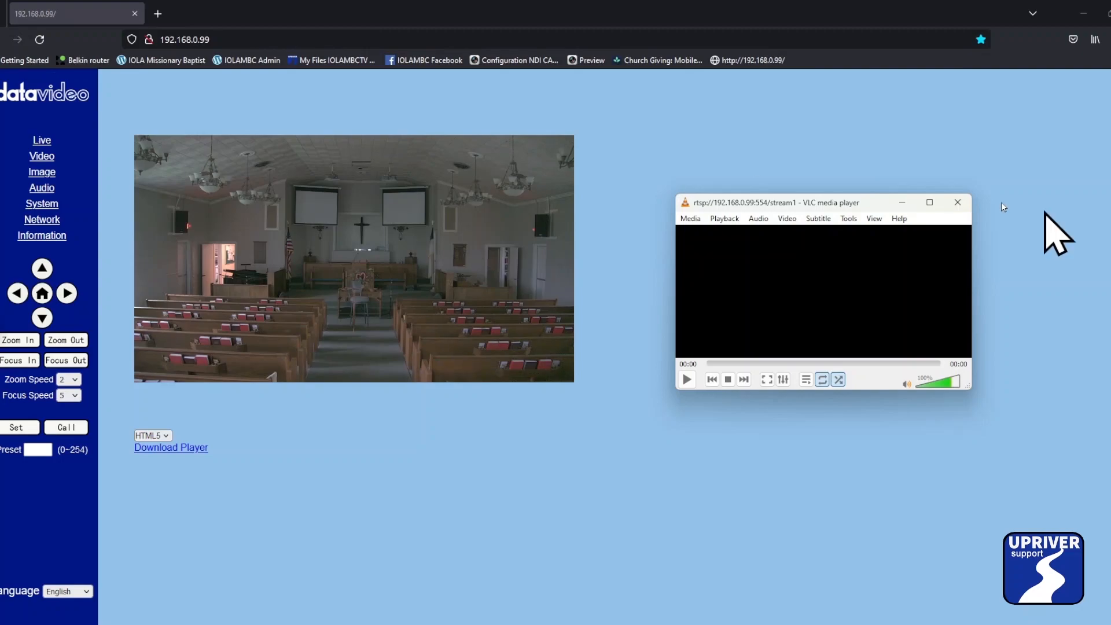
Open the Network settings page of the camera's web interface to examine its stream settings.
click(237, 36)
click(238, 38)
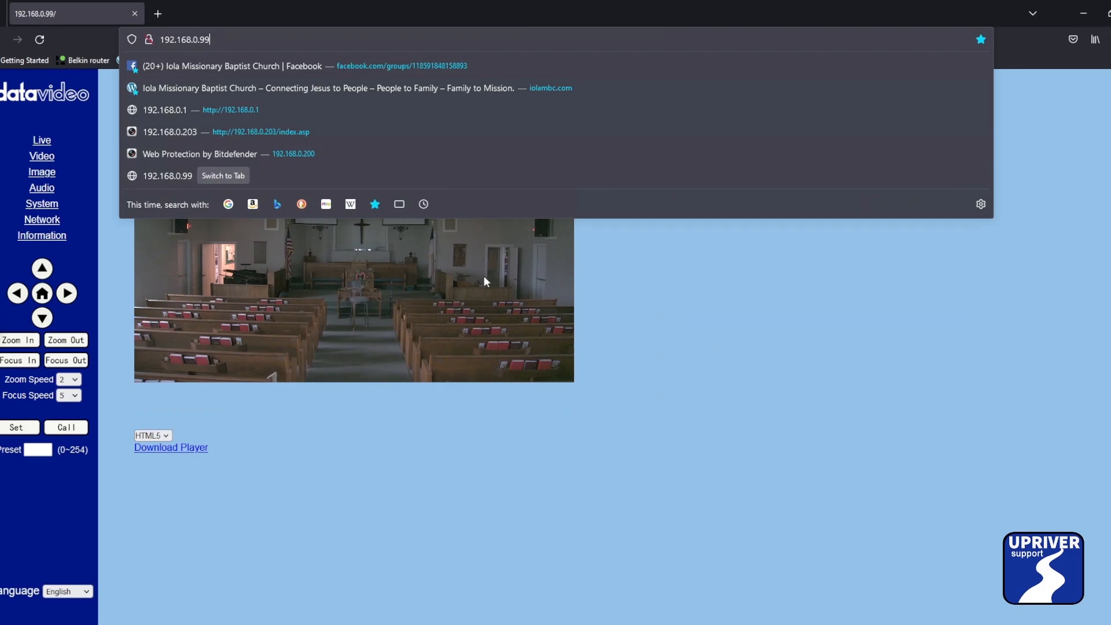
click(353, 458)
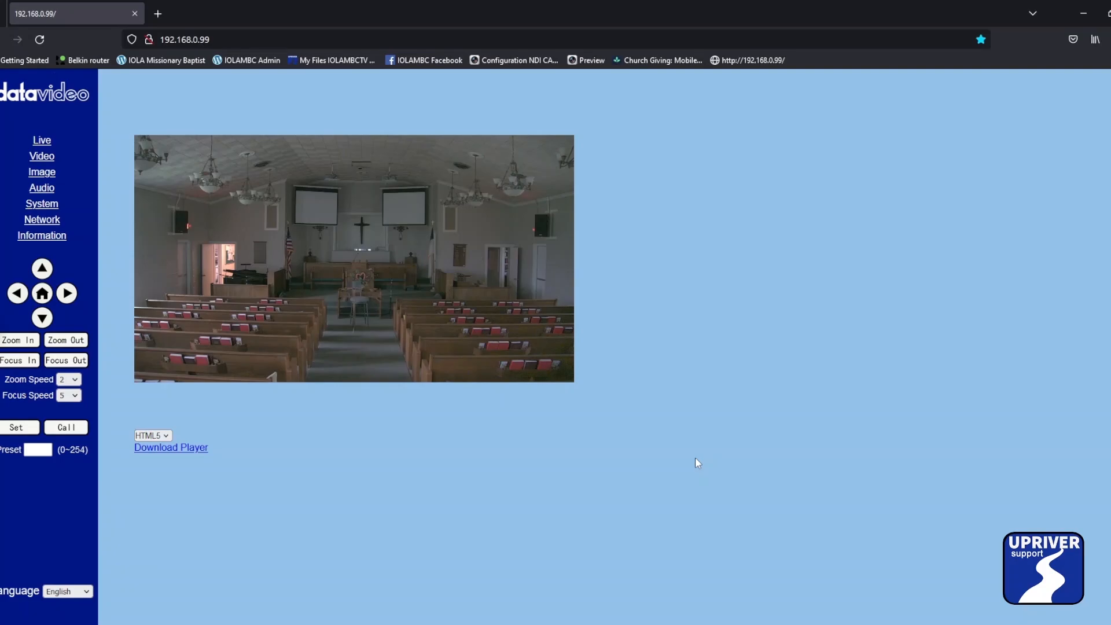
click(42, 223)
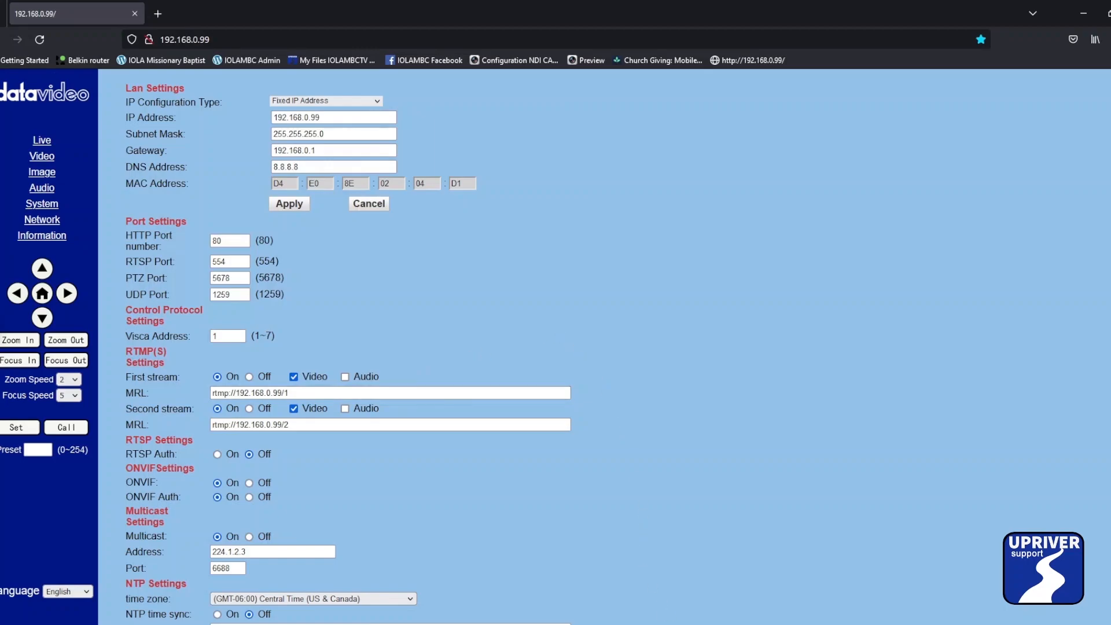
Review the VLC video output preference and save the preferences.
click(666, 624)
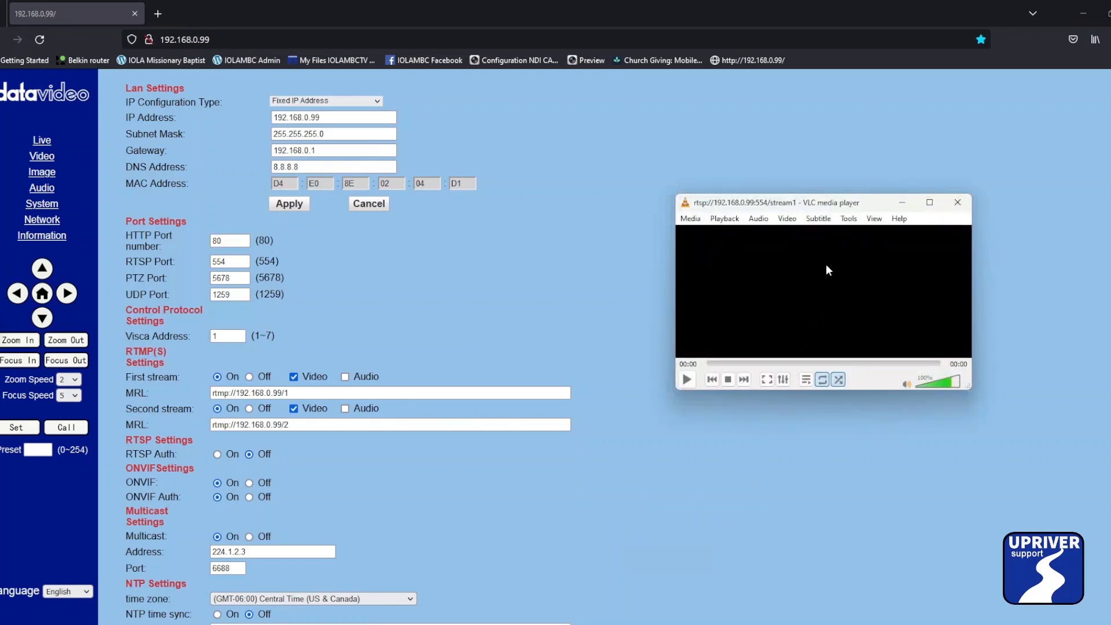
click(857, 222)
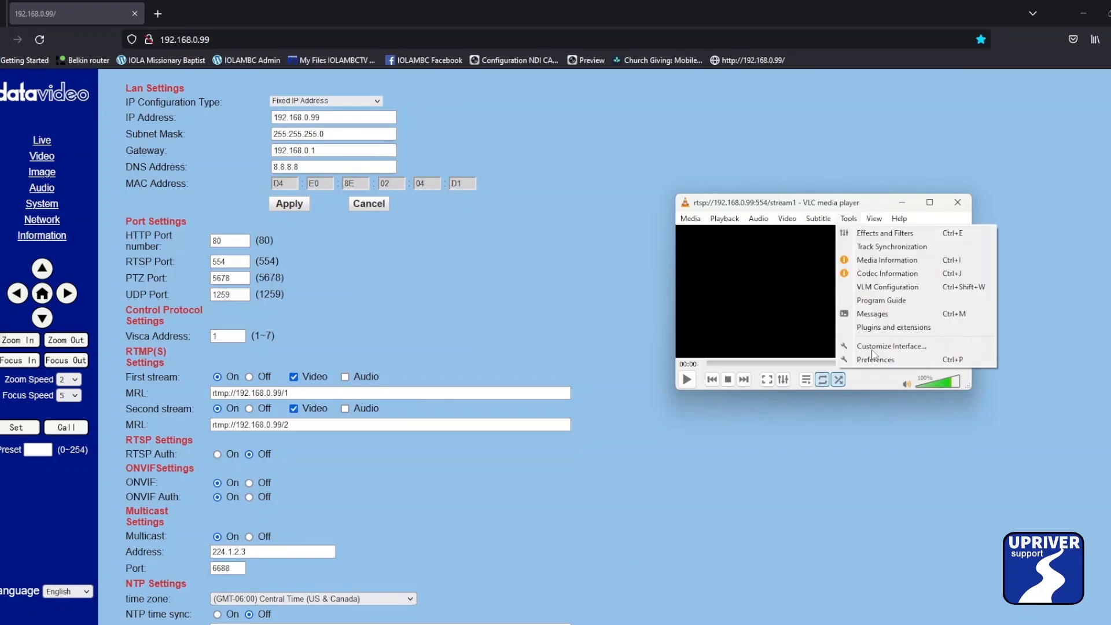
click(875, 360)
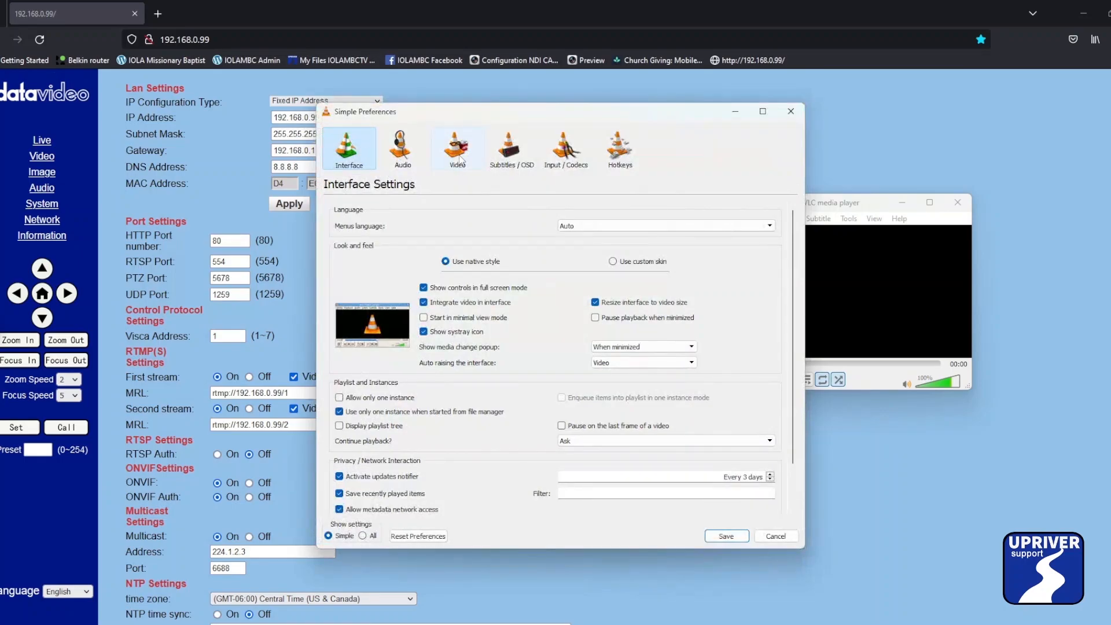
click(458, 155)
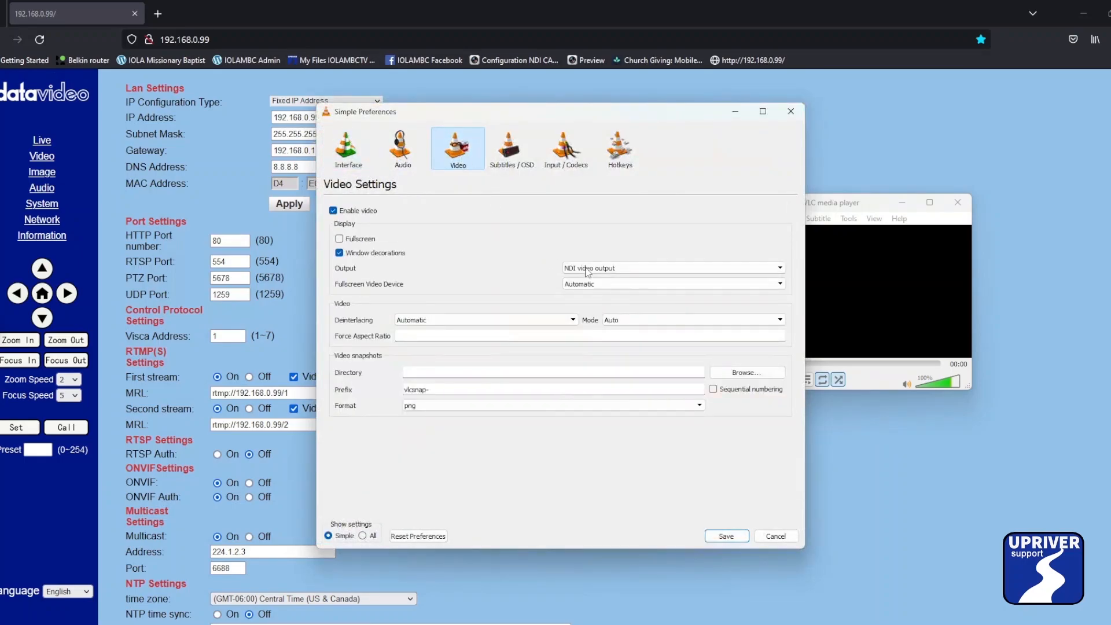
click(726, 536)
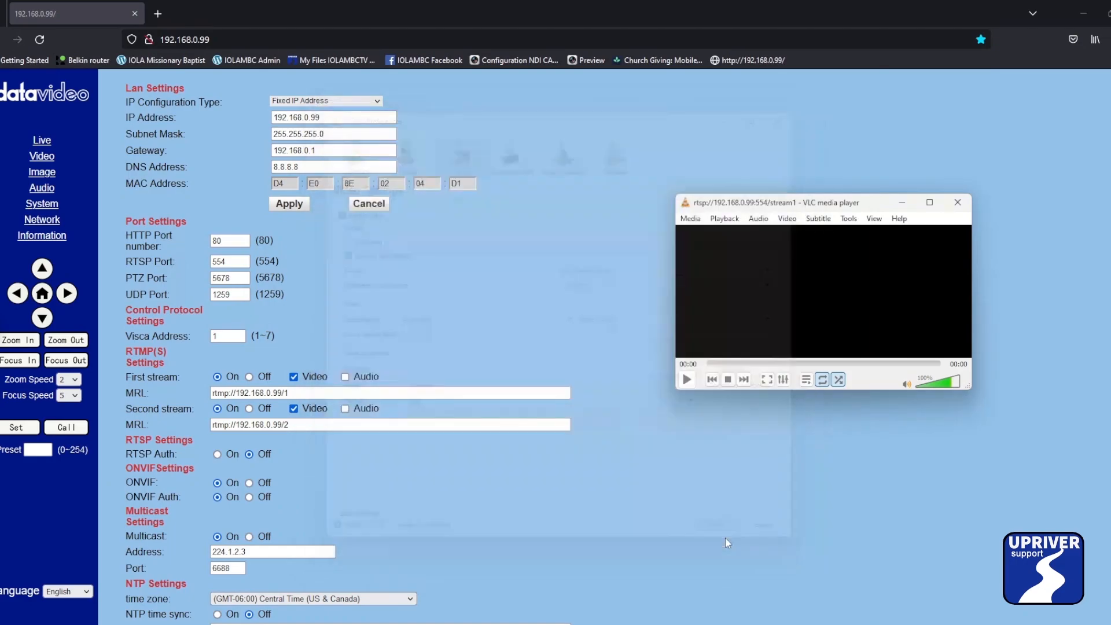
Open and play the network stream rtsp://192.168.0.99:554/stream1 in VLC.
click(691, 218)
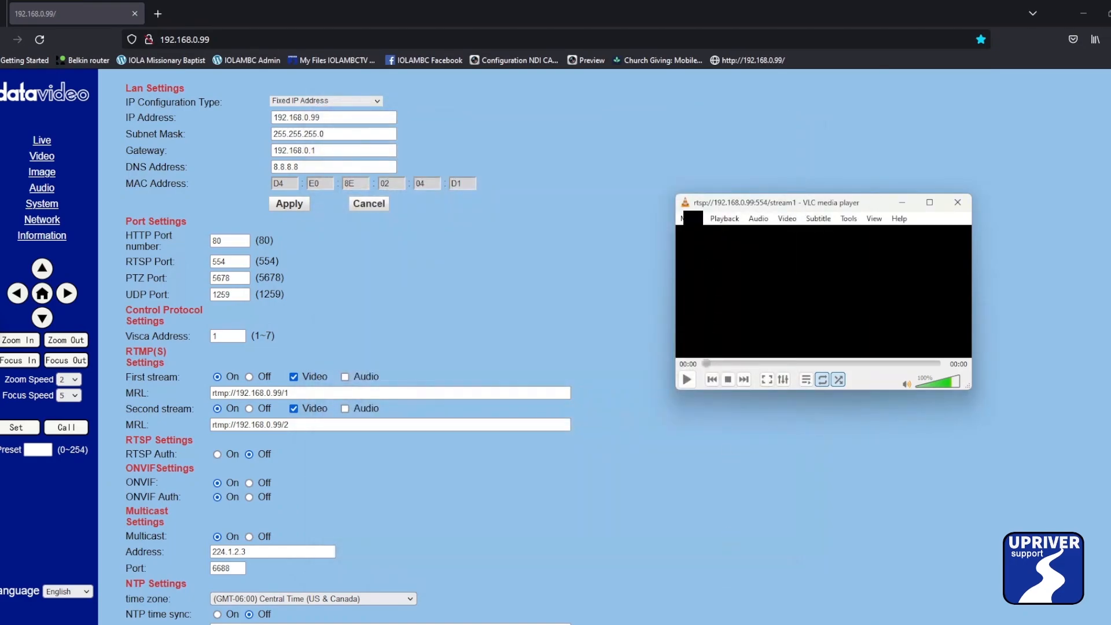
click(691, 220)
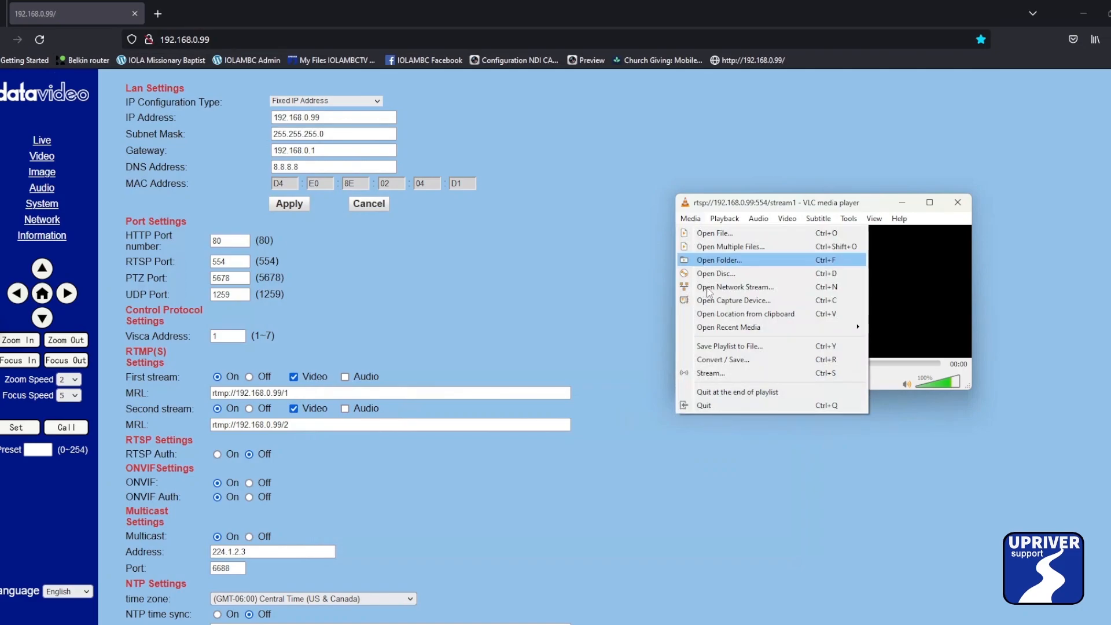
click(708, 288)
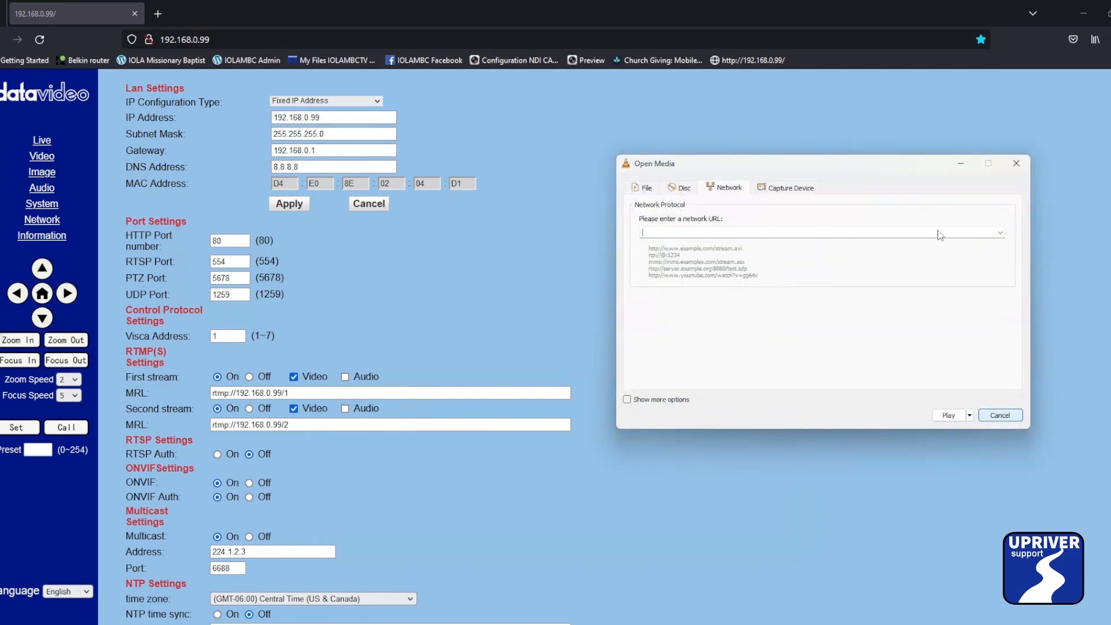
text(rtsp://192.168.0.99:554/stream1)
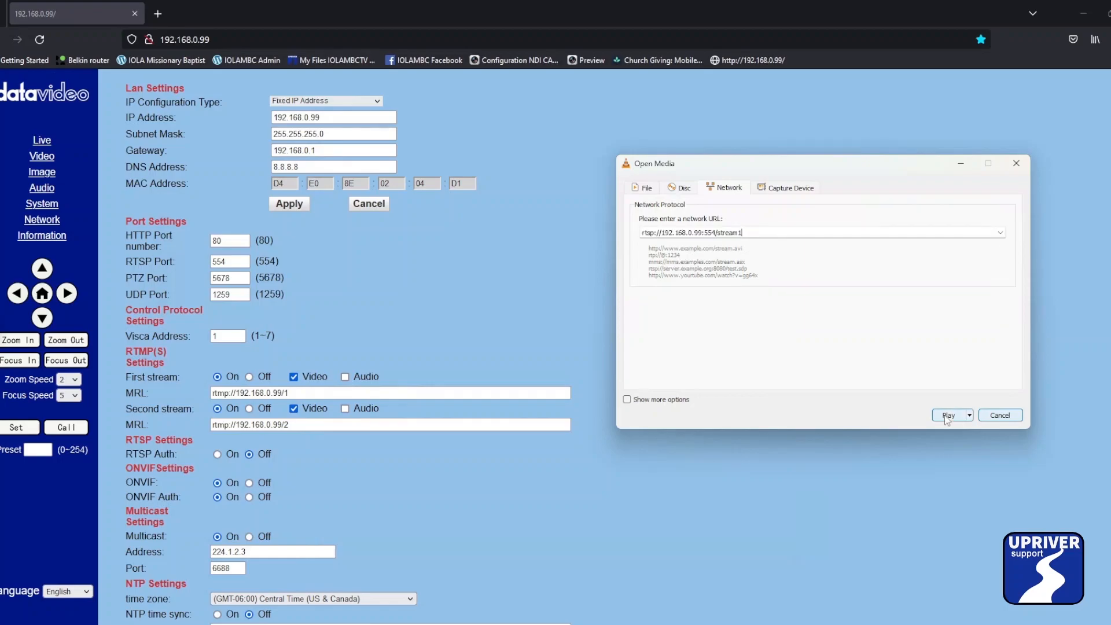
click(947, 416)
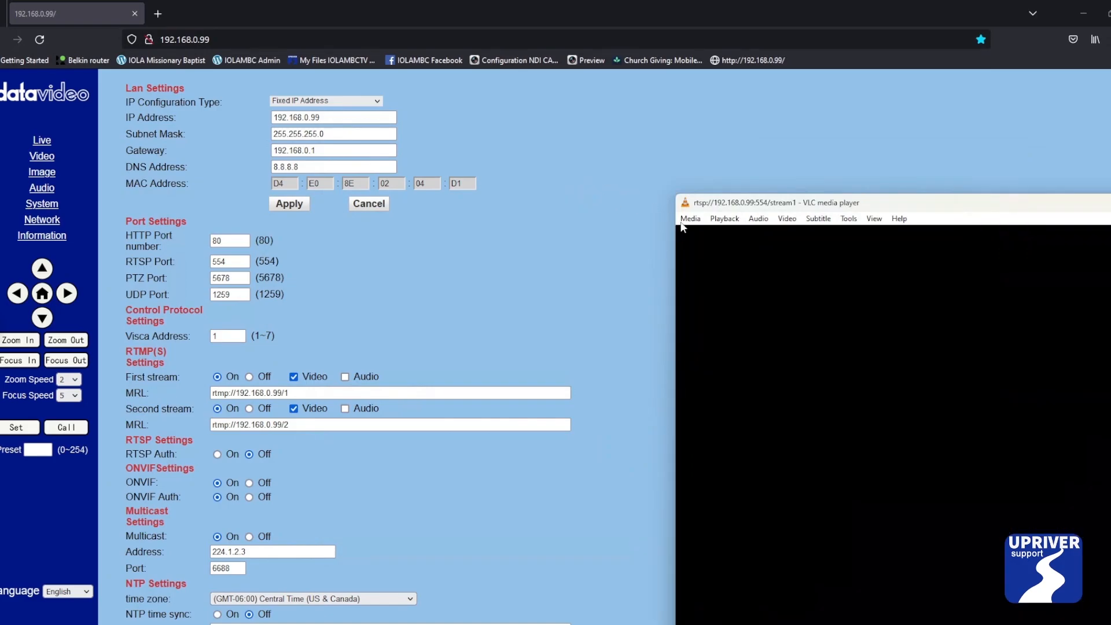
drag(674, 192, 1029, 495)
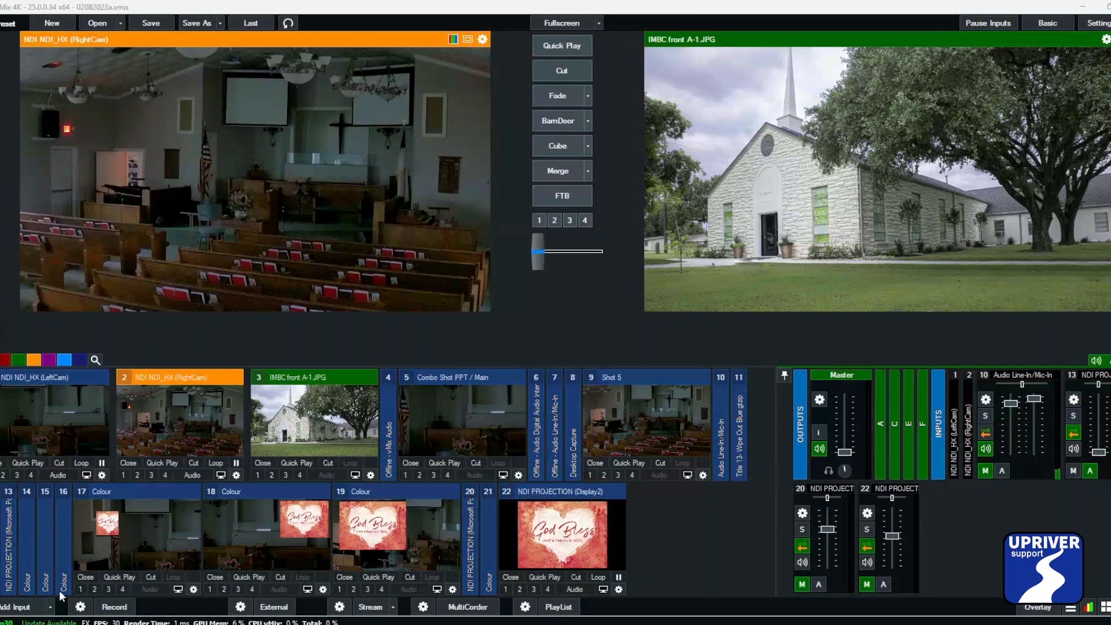
Add the VLC NDI source from UPLINK-MEDIA as a new input.
click(34, 608)
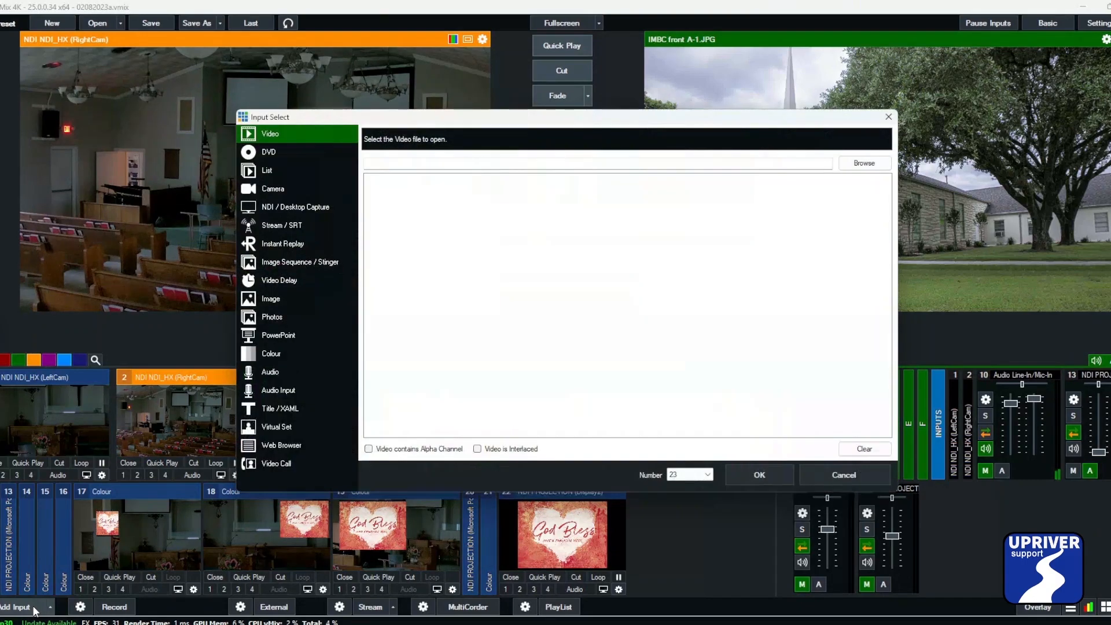
click(287, 207)
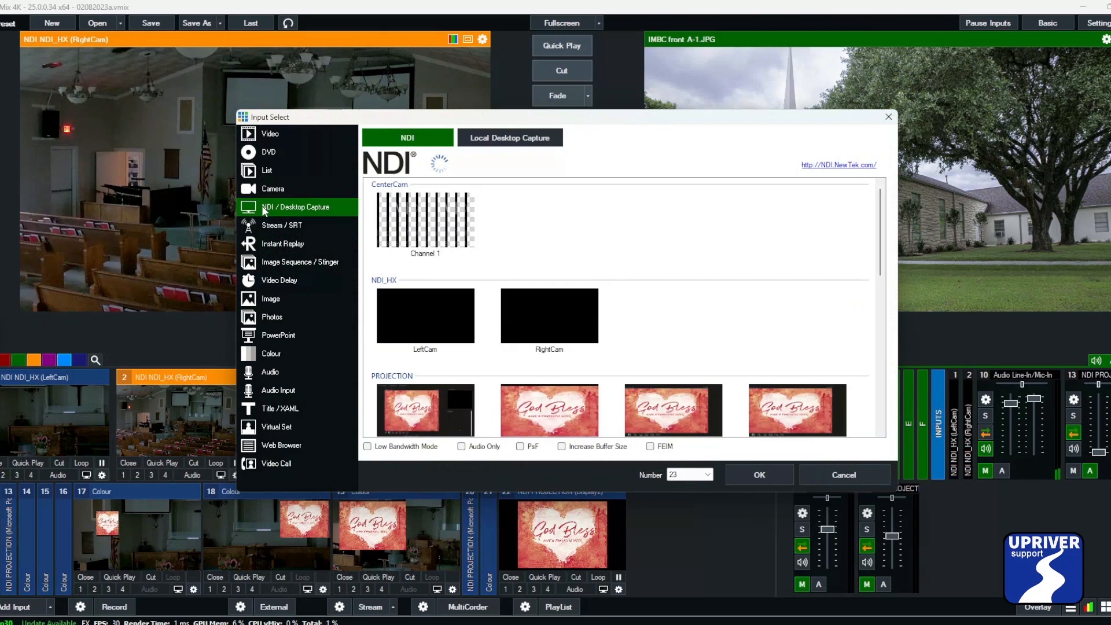
click(882, 290)
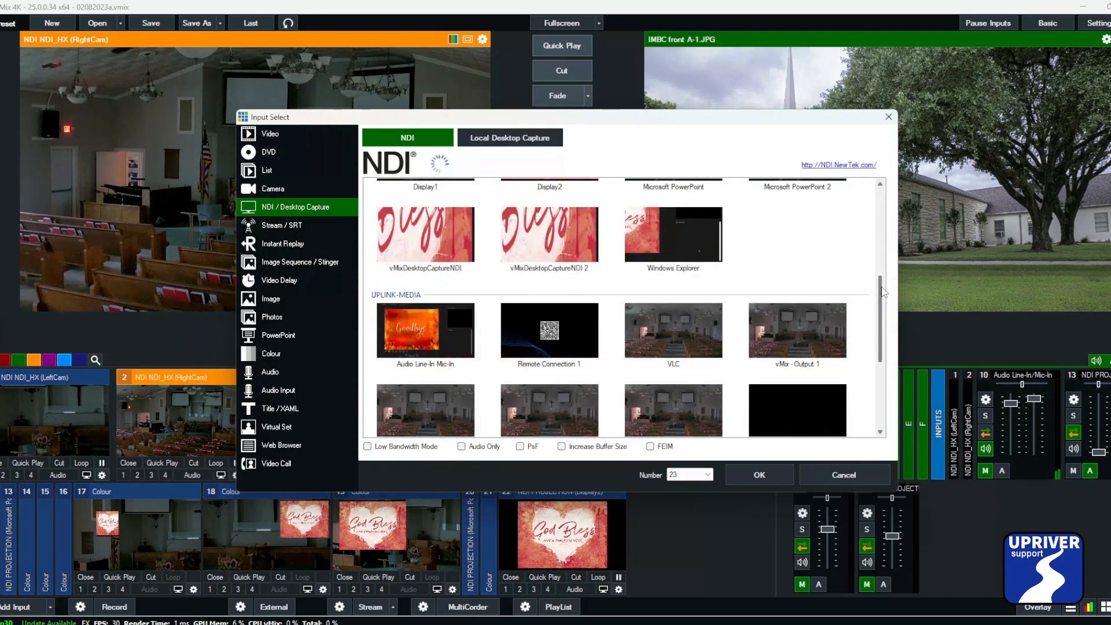
click(700, 350)
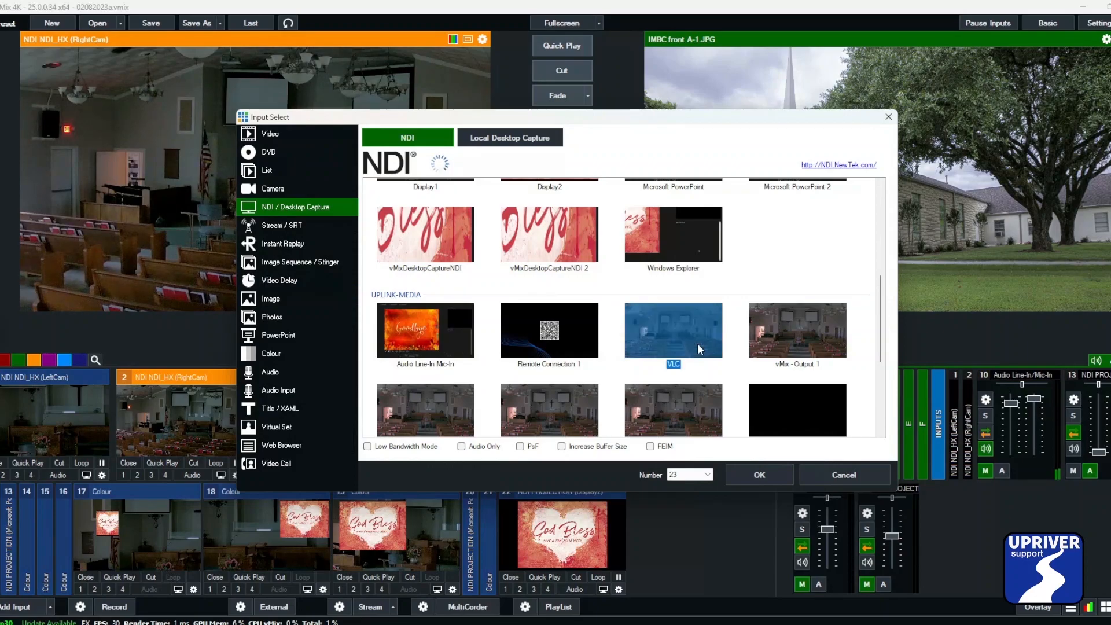
click(752, 470)
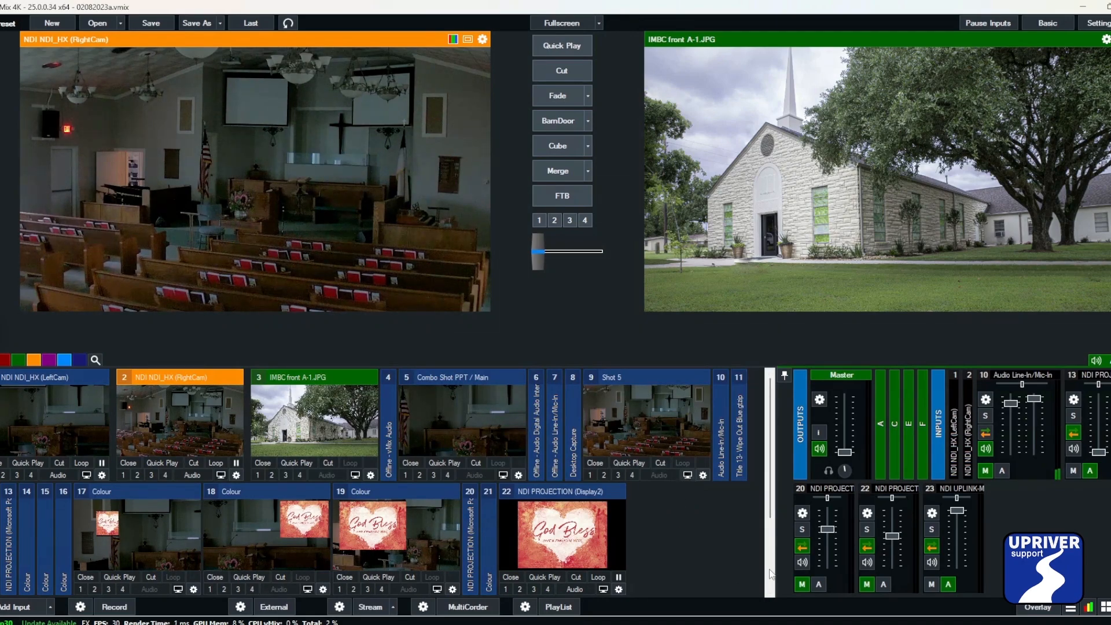
Load the new NDI UPLINK-MEDIA (VLC) input into preview.
scroll(770, 574, down, 2)
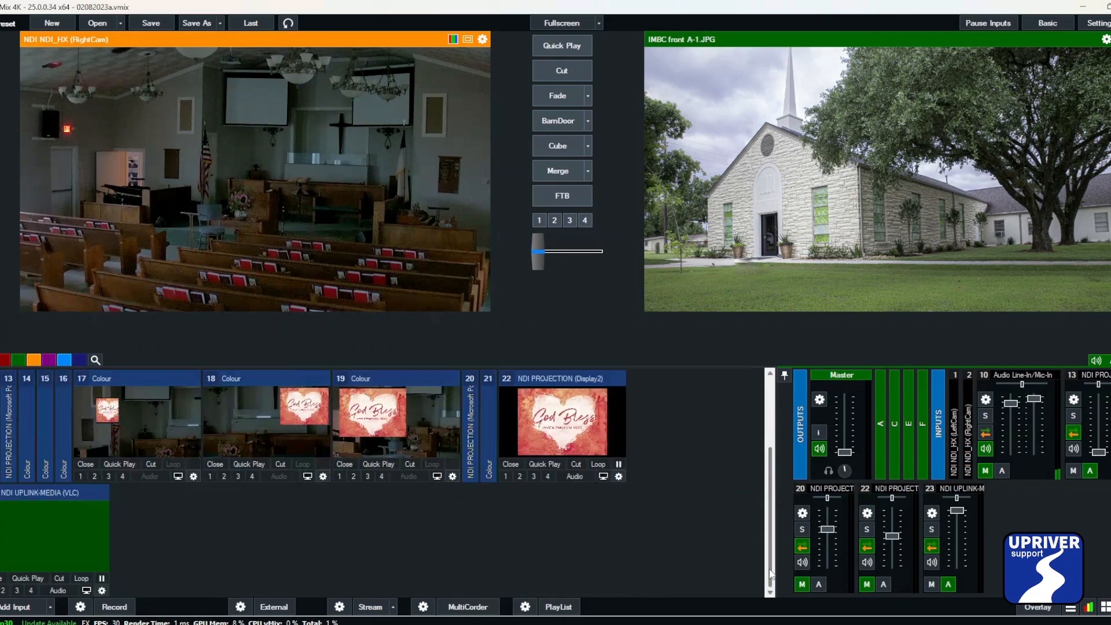
click(73, 539)
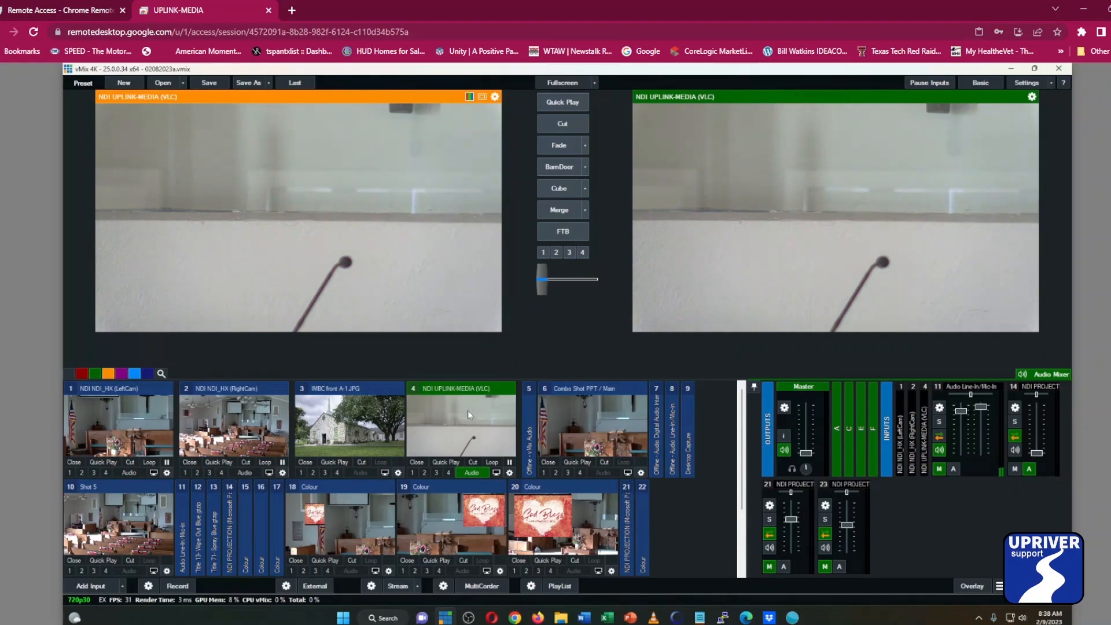
Open the NDI UPLINK-MEDIA (VLC) input's settings and view its PTZ page.
click(471, 474)
click(510, 473)
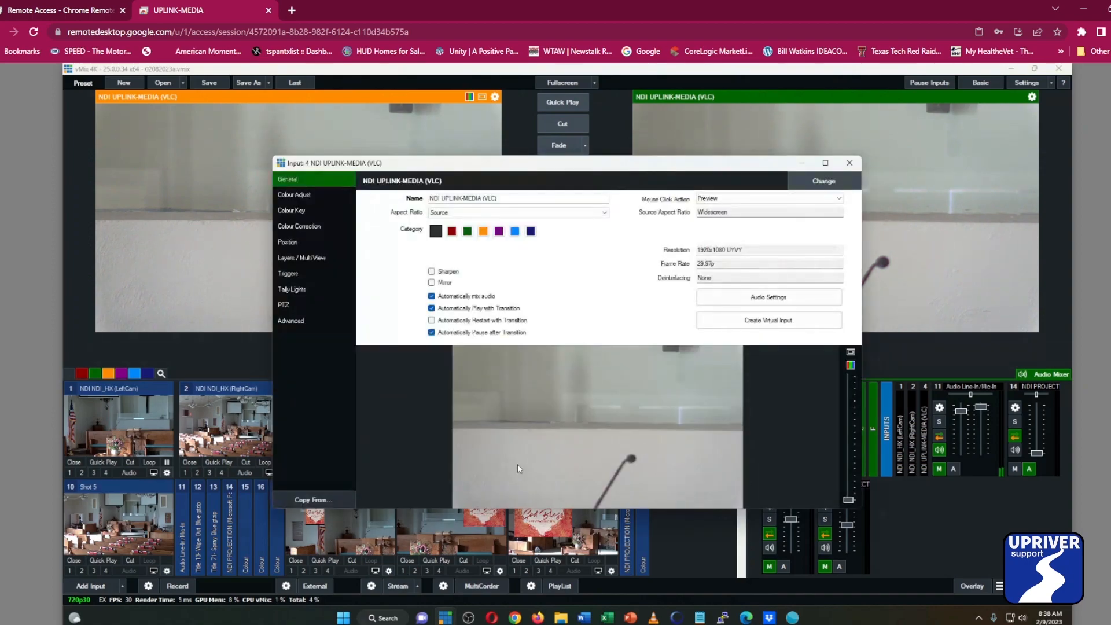
click(287, 306)
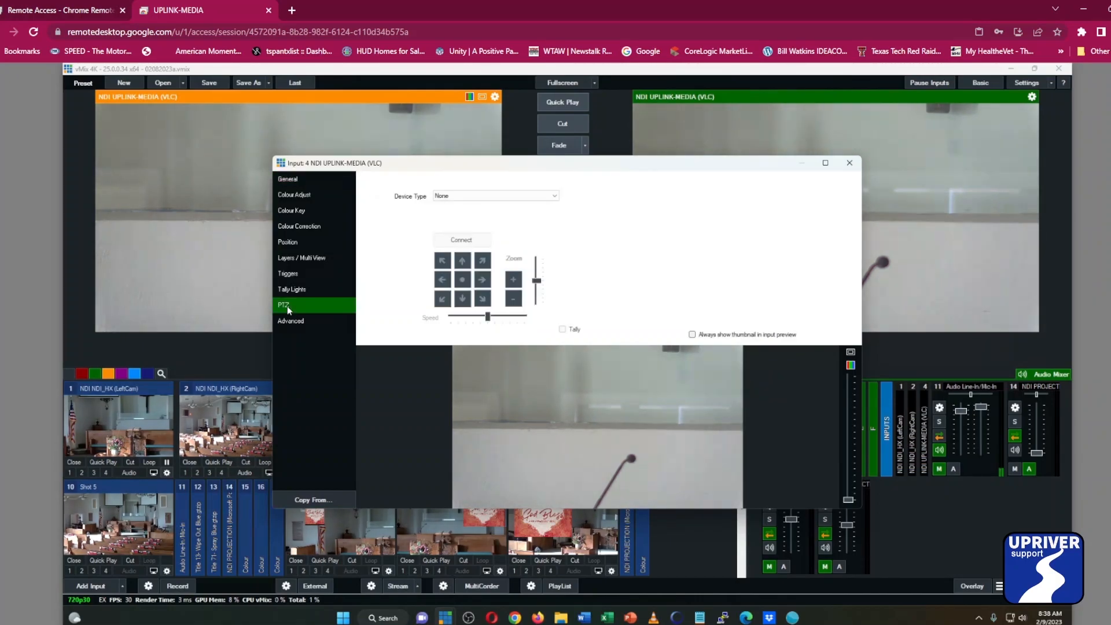
Set the input's PTZ device type to Virtual PTZ and connect it.
click(538, 202)
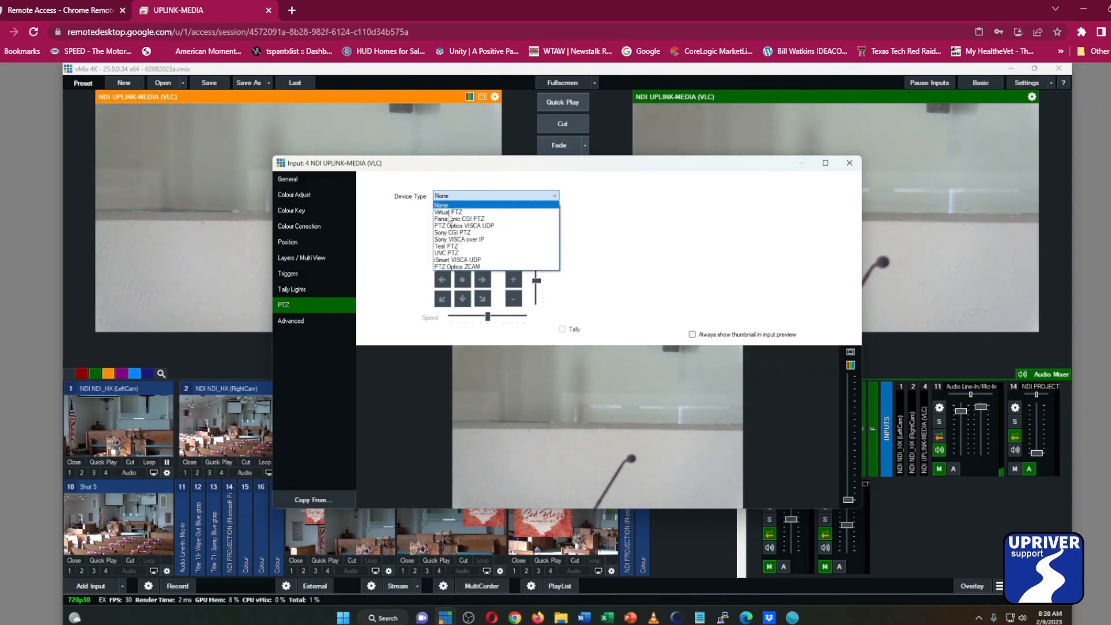
click(450, 213)
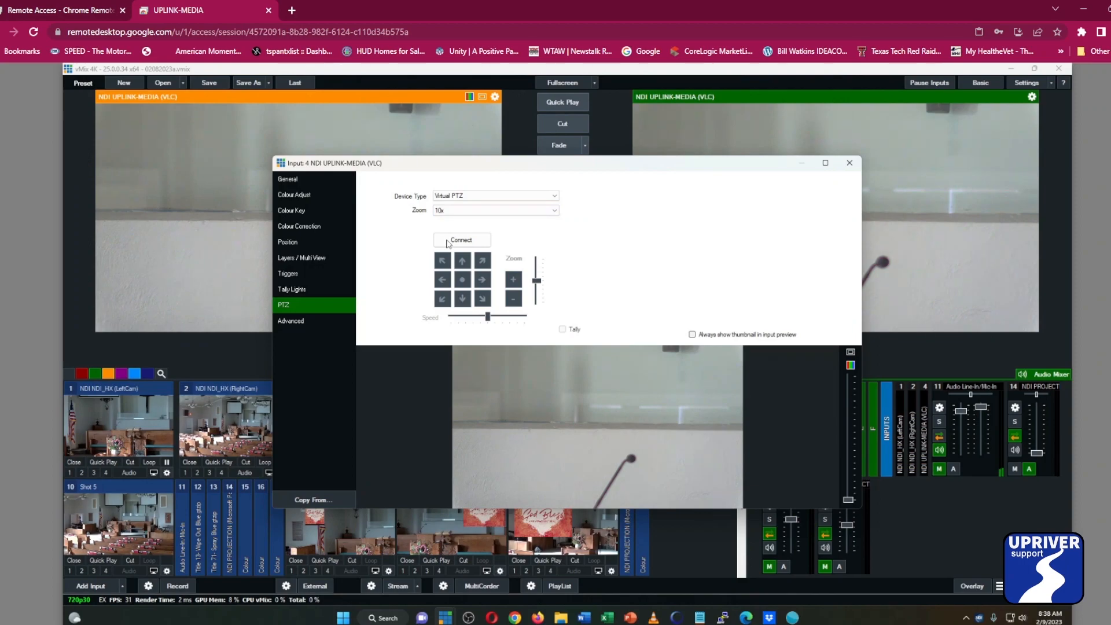
click(449, 241)
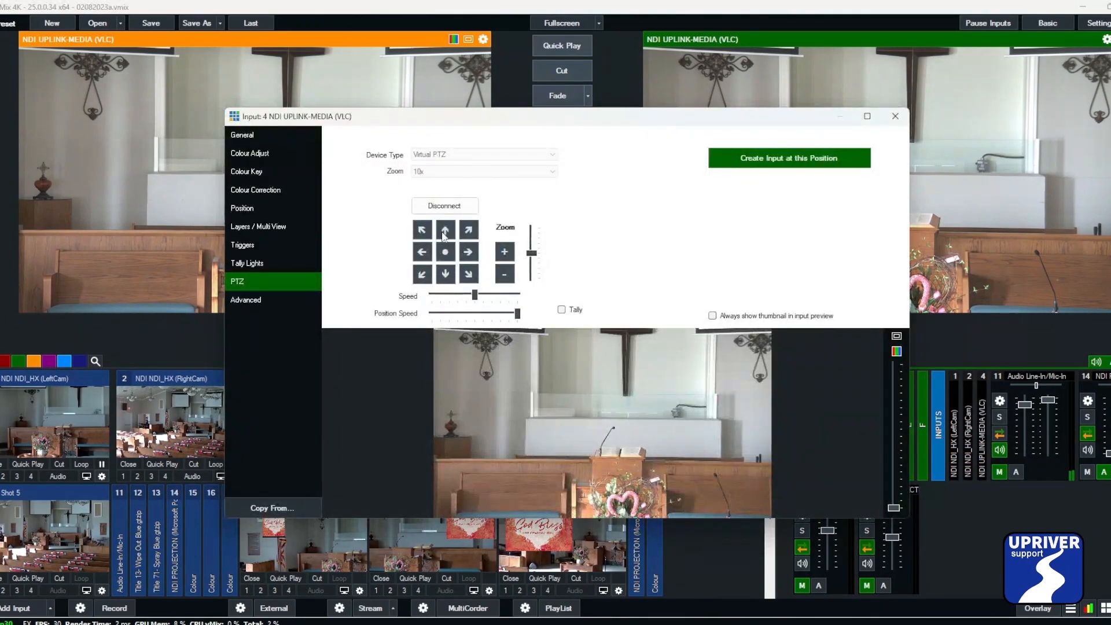
Test the virtual PTZ by zooming the shot out and in.
click(503, 277)
click(507, 261)
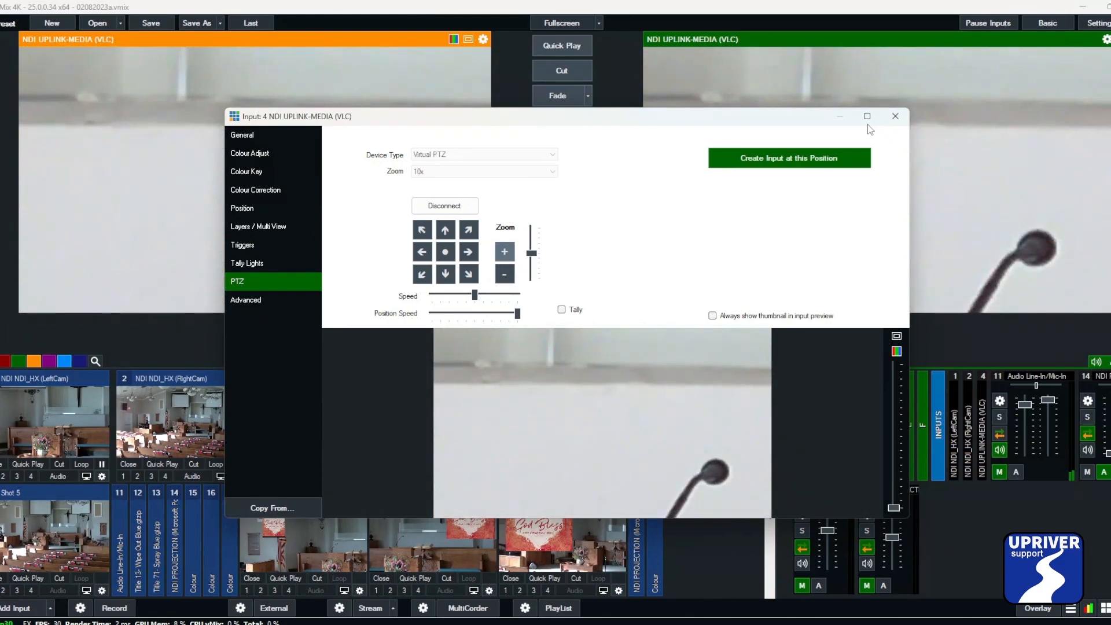
click(512, 278)
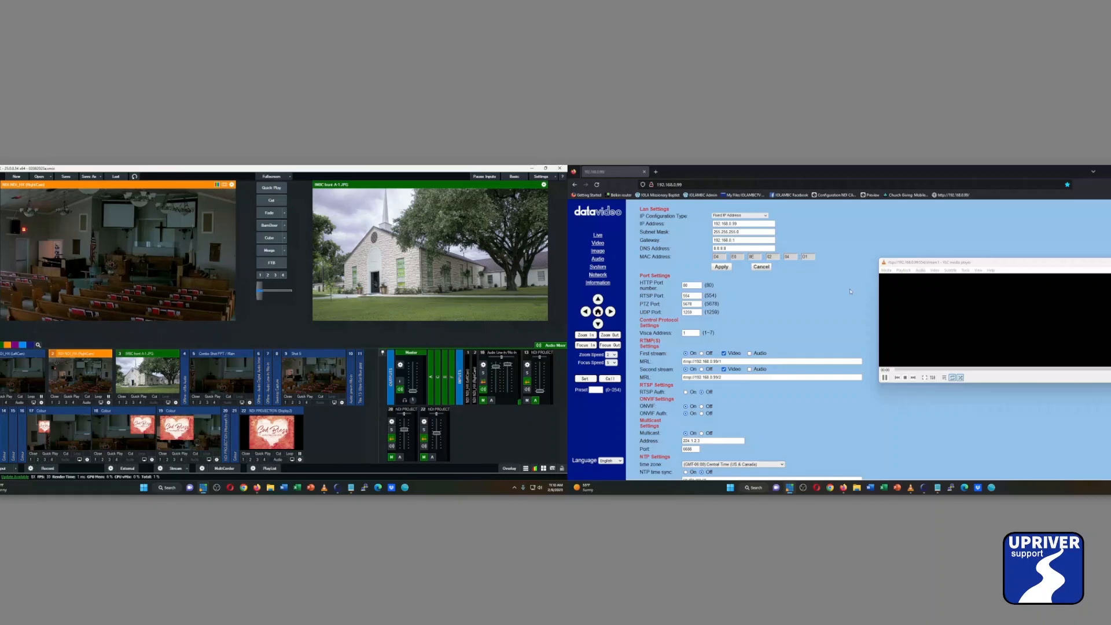
Move the VLC media player window beside the camera's web settings page.
drag(924, 262, 849, 291)
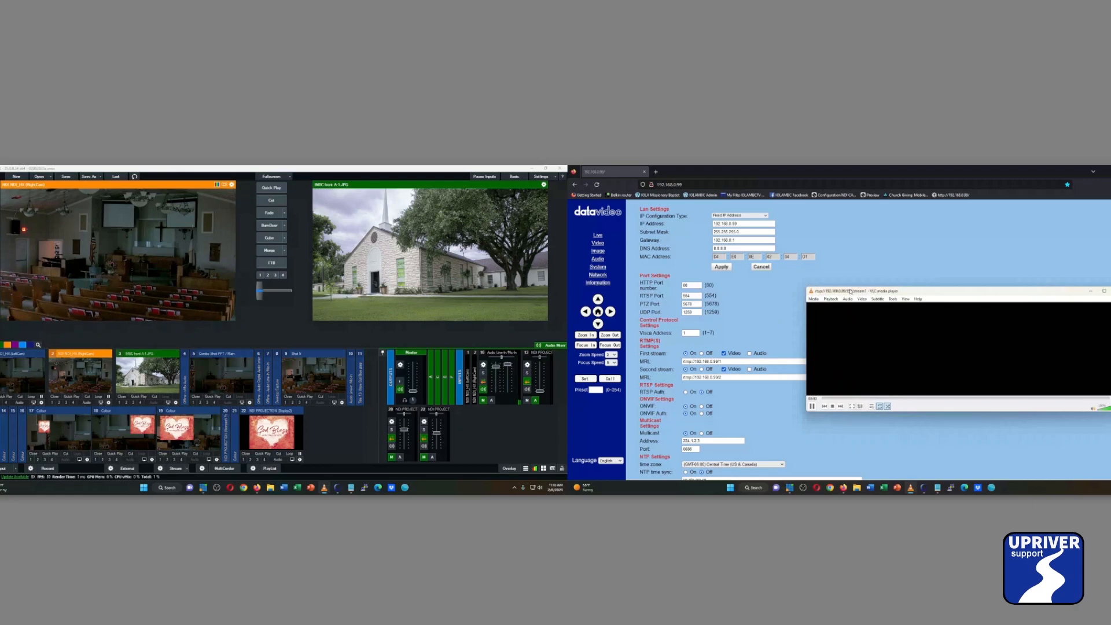